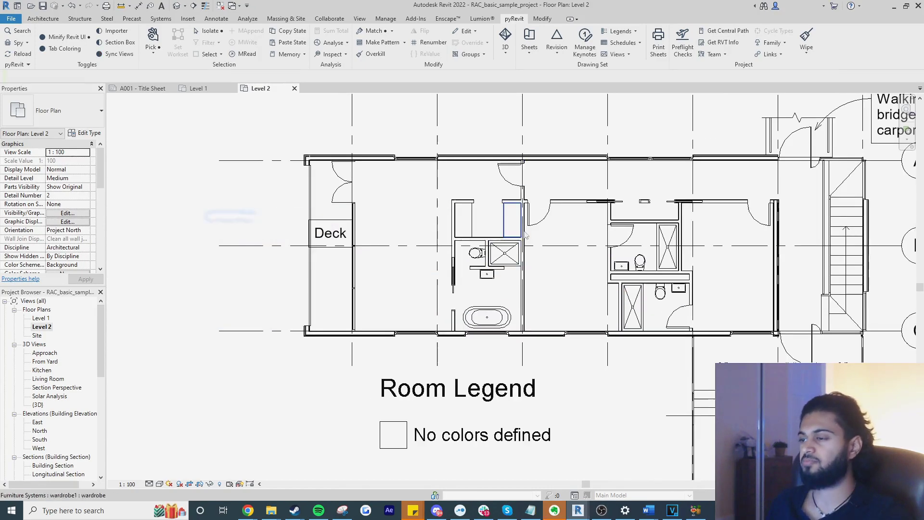
Select the bathtub, lavatory, shower, toilet and two wardrobes one by one, ending with only the floor
{"action": "scroll", "coordinate": [519, 320], "scroll_direction": "up", "scroll_amount": 5}
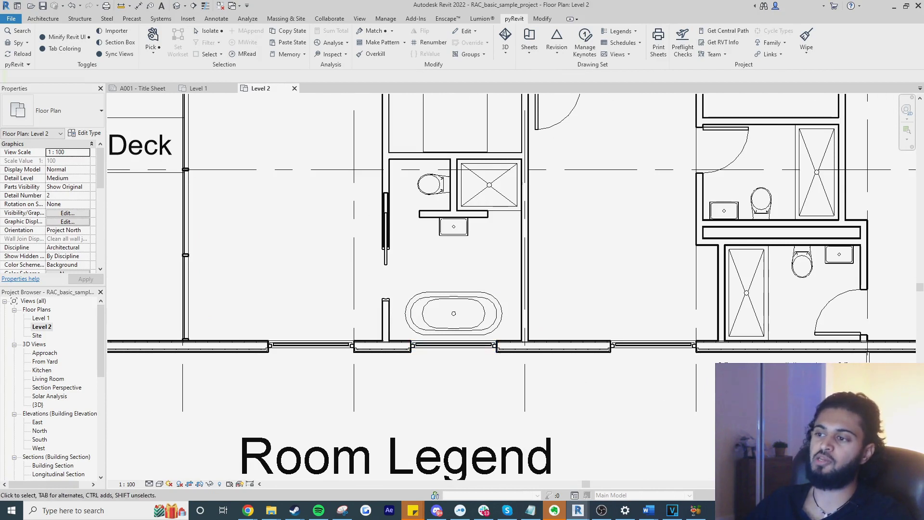
{"action": "left_click", "coordinate": [435, 294]}
{"action": "scroll", "coordinate": [443, 308], "scroll_direction": "up", "scroll_amount": 2}
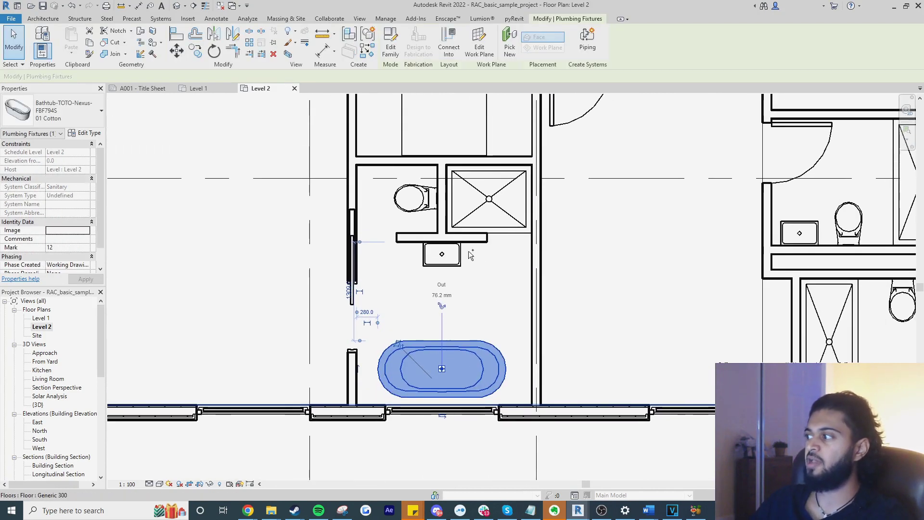
{"action": "left_click", "coordinate": [457, 258], "text": "ctrl"}
{"action": "left_click", "coordinate": [510, 214], "text": "ctrl"}
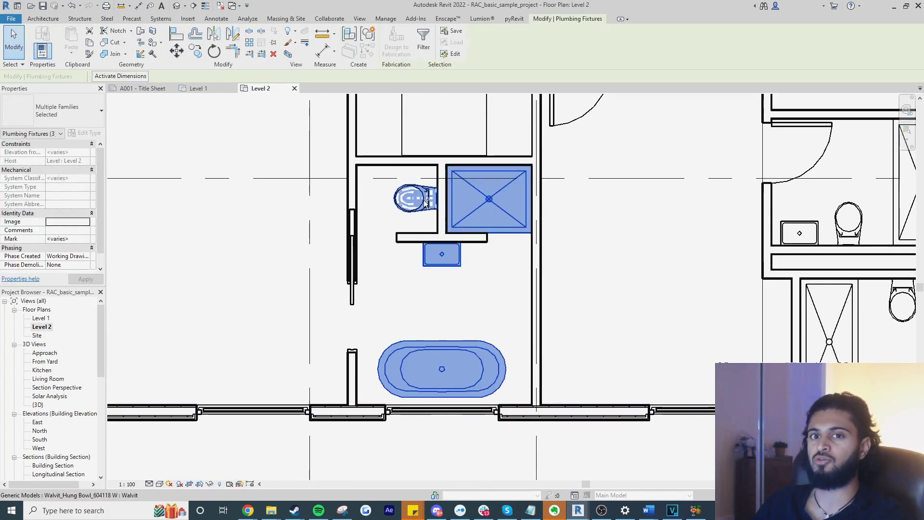
{"action": "left_click", "coordinate": [431, 188], "text": "ctrl"}
{"action": "middle_click_drag", "start_coordinate": [419, 135], "coordinate": [438, 211]}
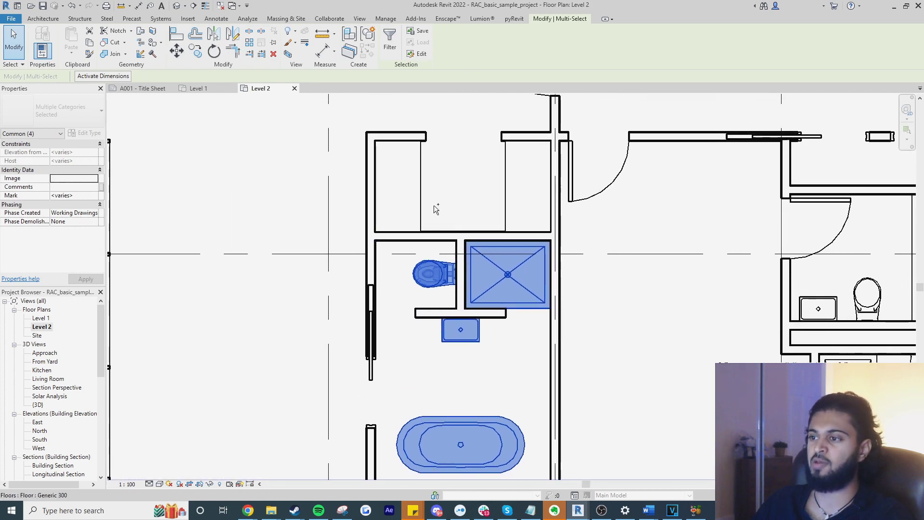
{"action": "left_click", "coordinate": [419, 197], "text": "ctrl"}
{"action": "left_click", "coordinate": [521, 180], "text": "ctrl"}
{"action": "left_click", "coordinate": [495, 182]}
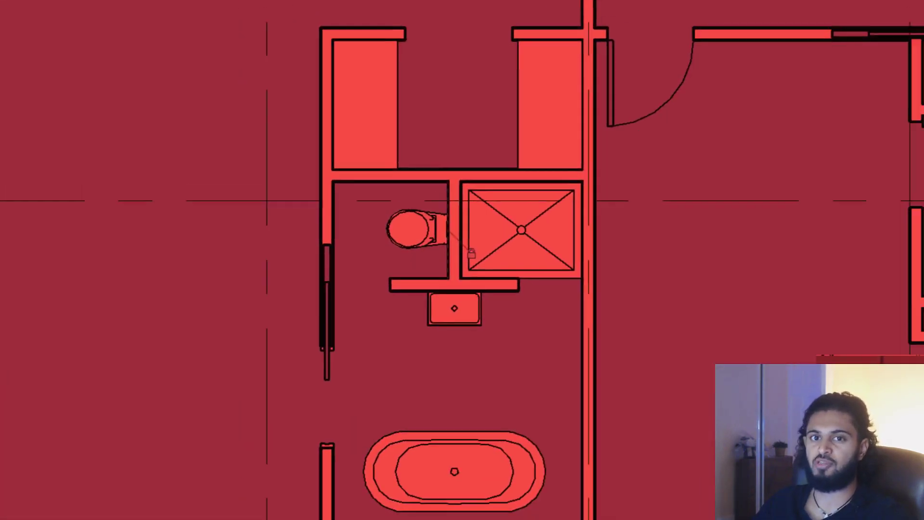
Add the shower-side wall, shower, two lavatories, countertop wall and bathtub to the selection
{"action": "left_click", "coordinate": [617, 299]}
{"action": "left_click", "coordinate": [586, 295], "text": "ctrl"}
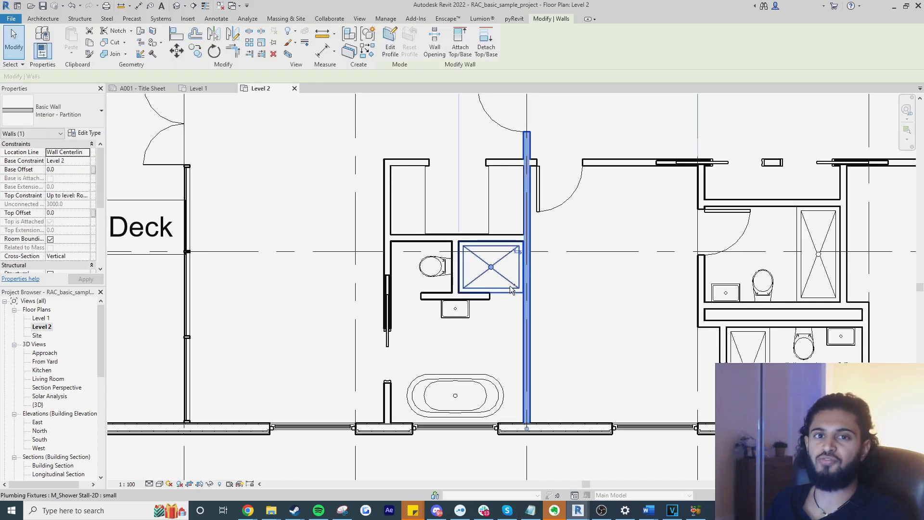
{"action": "left_click", "coordinate": [505, 338], "text": "ctrl"}
{"action": "left_click", "coordinate": [468, 308], "text": "ctrl"}
{"action": "left_click", "coordinate": [457, 295], "text": "ctrl"}
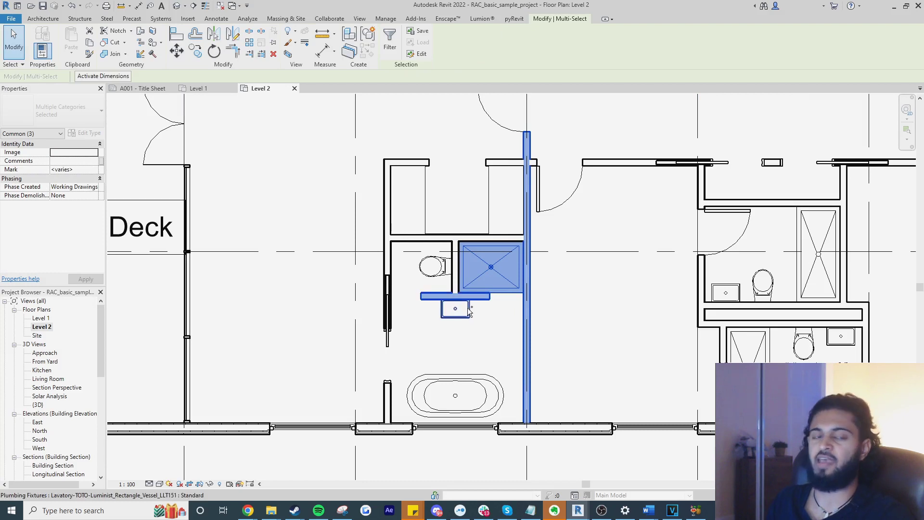
{"action": "left_click", "coordinate": [450, 378], "text": "ctrl"}
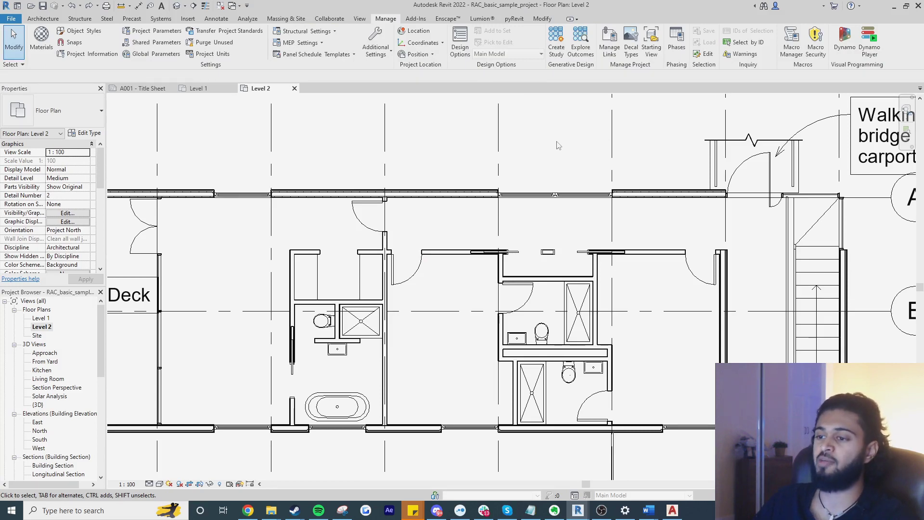
Window-select the bathrooms and their walls, then add the bottom exterior wall and two interior wall segments
{"action": "scroll", "coordinate": [558, 145], "scroll_direction": "down", "scroll_amount": 2}
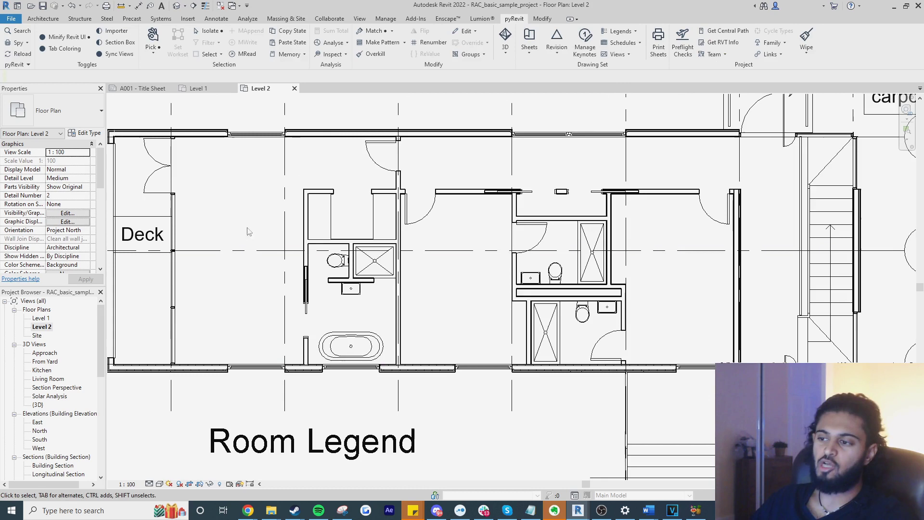
{"action": "left_click_drag", "start_coordinate": [300, 182], "coordinate": [752, 402]}
{"action": "left_click", "coordinate": [427, 371], "text": "ctrl"}
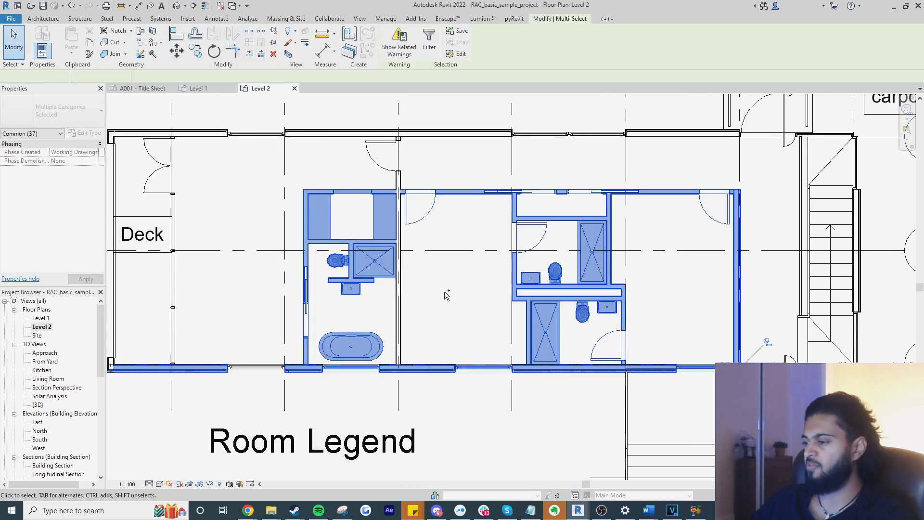
{"action": "left_click", "coordinate": [398, 154], "text": "ctrl"}
{"action": "left_click", "coordinate": [399, 289], "text": "ctrl"}
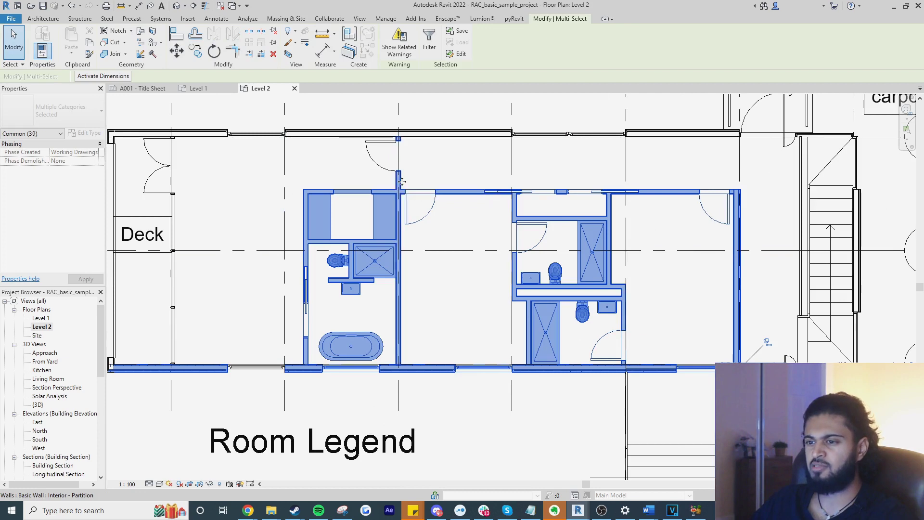
{"action": "middle_click_drag", "start_coordinate": [575, 101], "coordinate": [572, 117]}
Save the 40-element selection as Dev 01, then clear the selection
{"action": "left_click", "coordinate": [458, 30]}
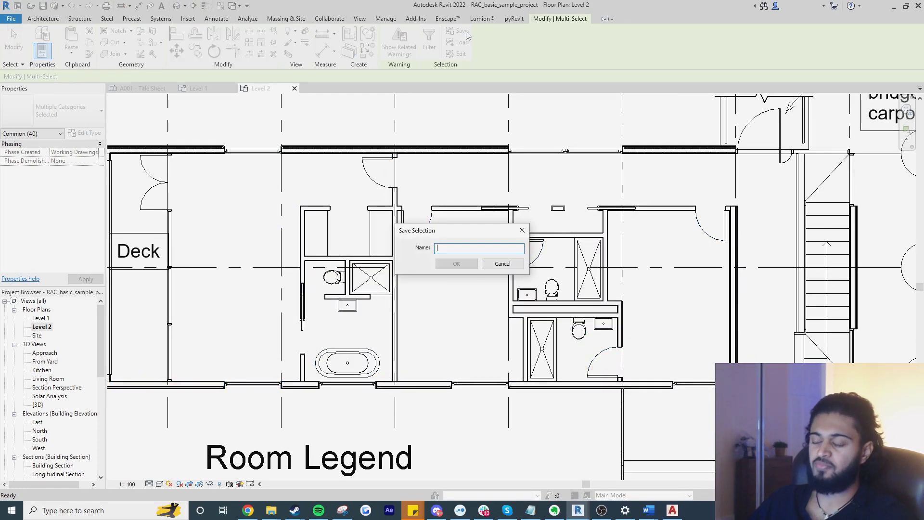
{"action": "type", "text": "Dev 01"}
{"action": "key", "text": "Return"}
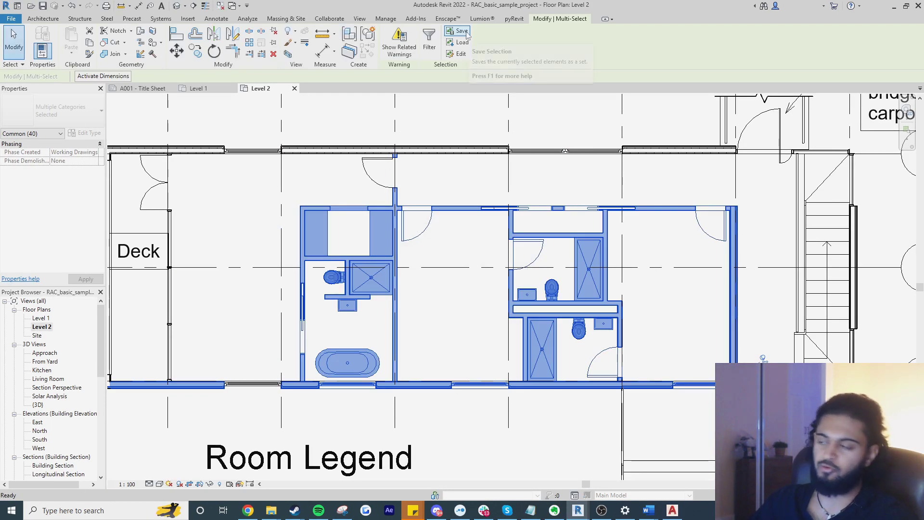
{"action": "key", "text": "Escape"}
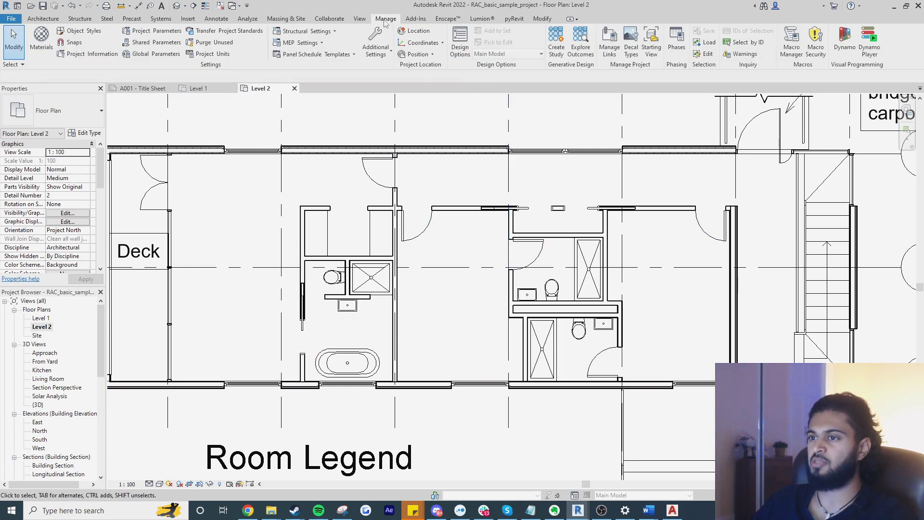
Load Dev 01 from the saved selections list to restore its 40 walls and fixtures
{"action": "left_click", "coordinate": [706, 42]}
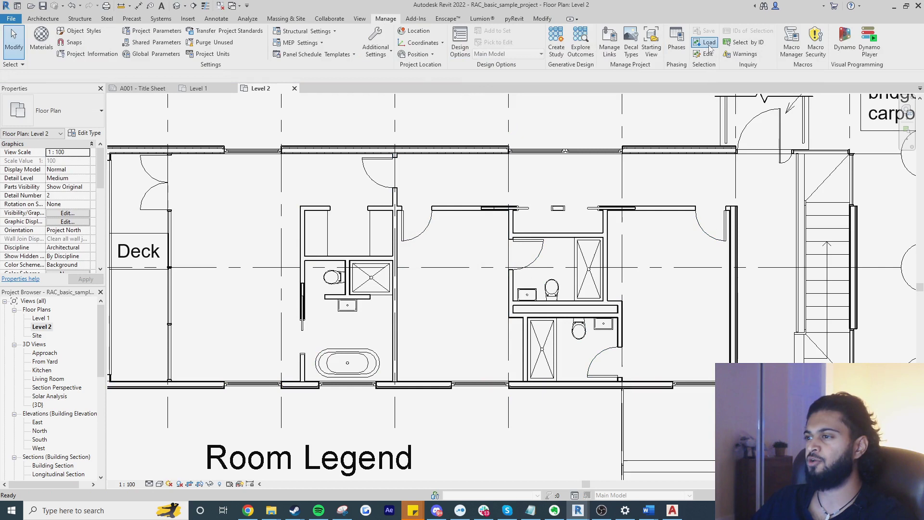
{"action": "left_click", "coordinate": [413, 195]}
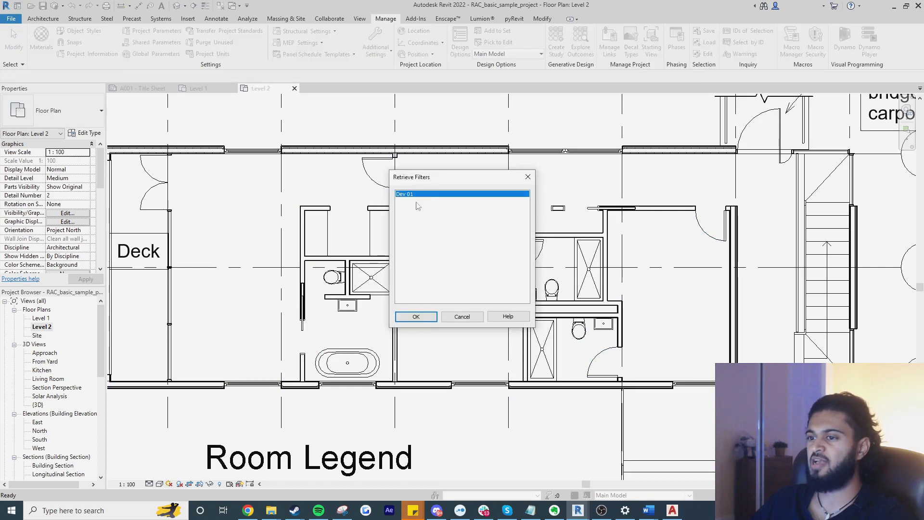
{"action": "left_click", "coordinate": [415, 317]}
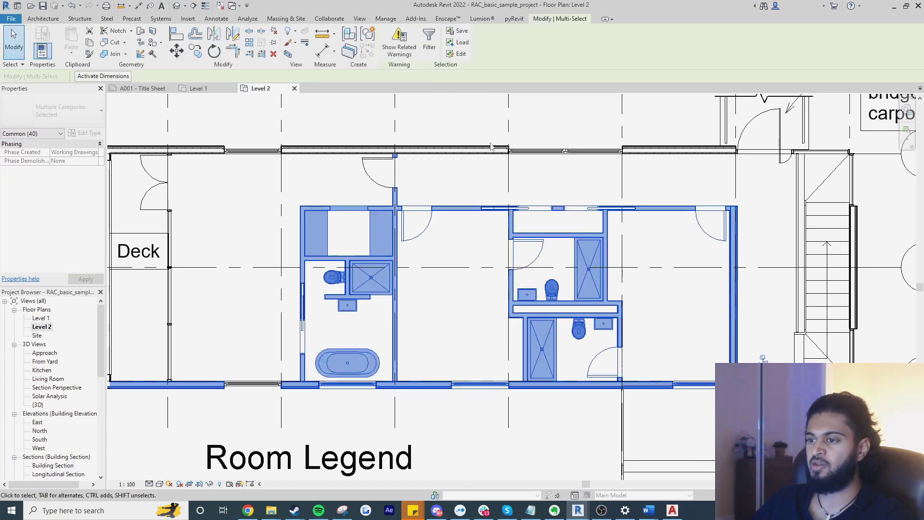
{"action": "middle_click_drag", "start_coordinate": [510, 136], "coordinate": [497, 139]}
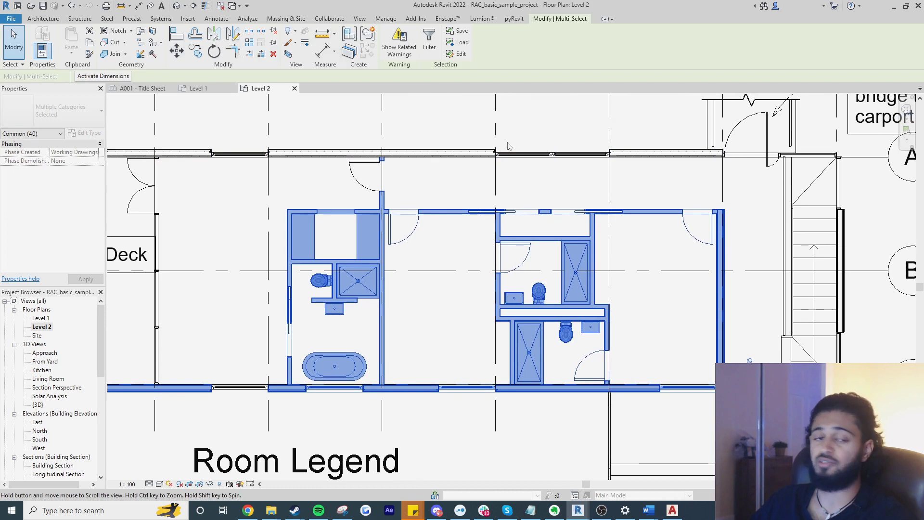
Edit Dev 01's members using Remove from Selection, finish the selection, and confirm with OK
{"action": "left_click", "coordinate": [460, 55]}
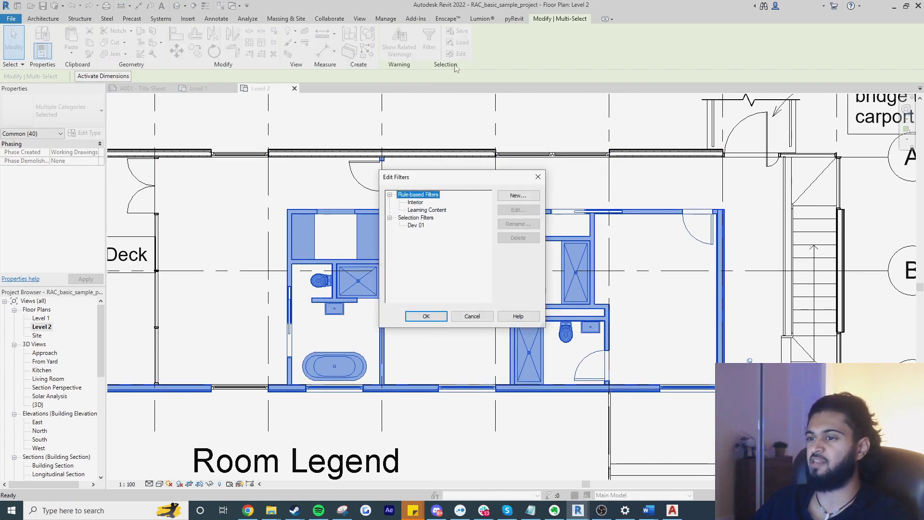
{"action": "left_click", "coordinate": [416, 226]}
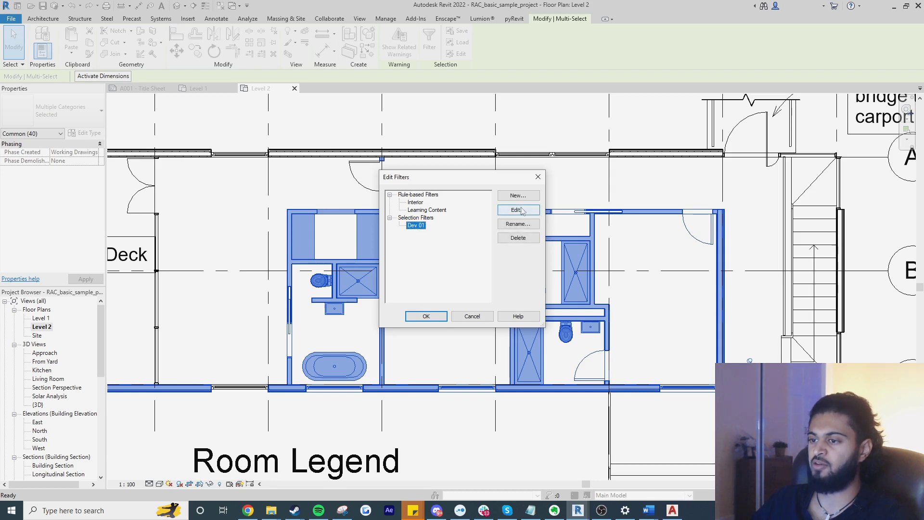
{"action": "left_click", "coordinate": [517, 210]}
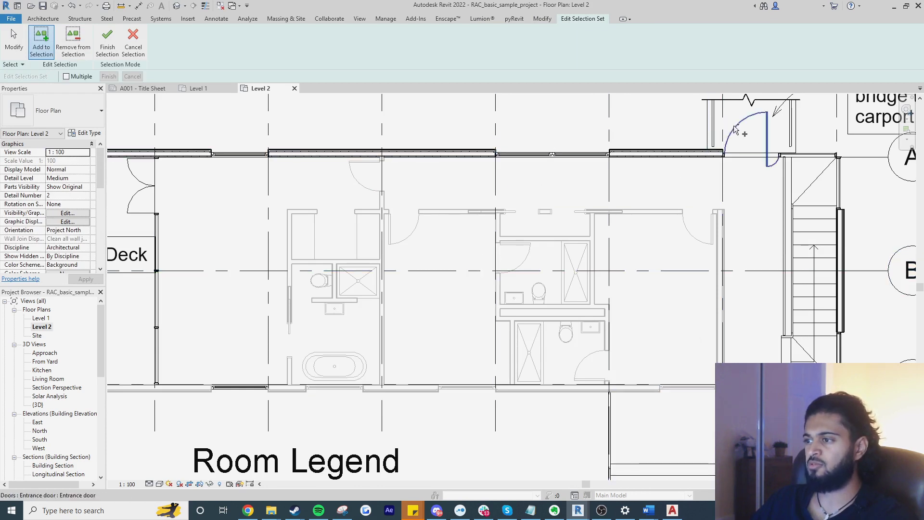
{"action": "left_click", "coordinate": [80, 46]}
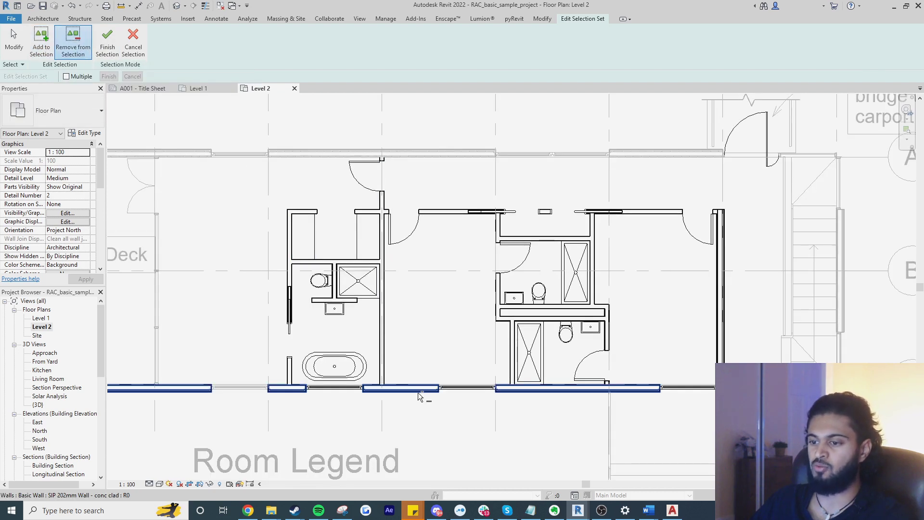
{"action": "left_click", "coordinate": [107, 43]}
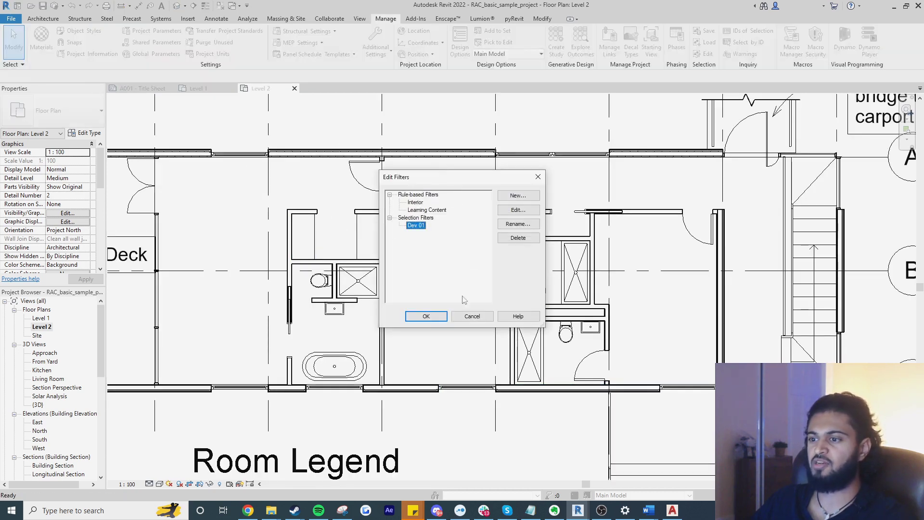
{"action": "left_click", "coordinate": [426, 317]}
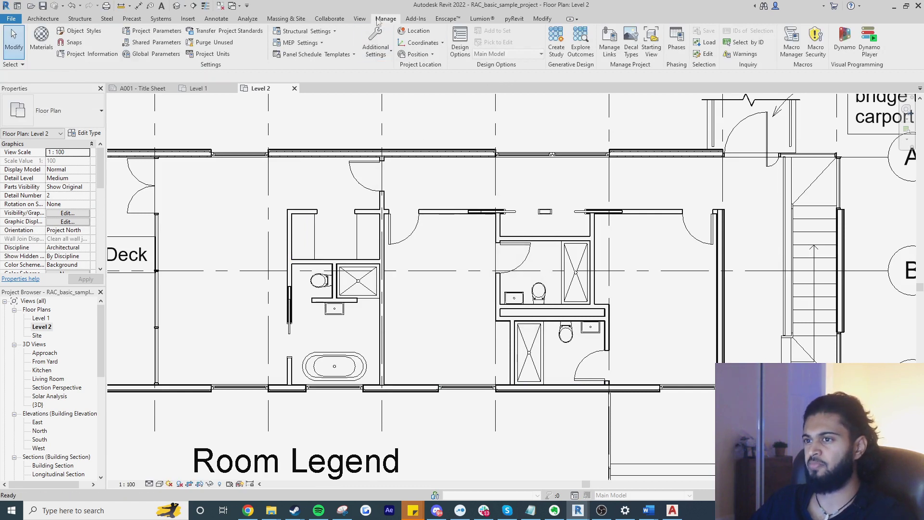
{"action": "left_click", "coordinate": [705, 44]}
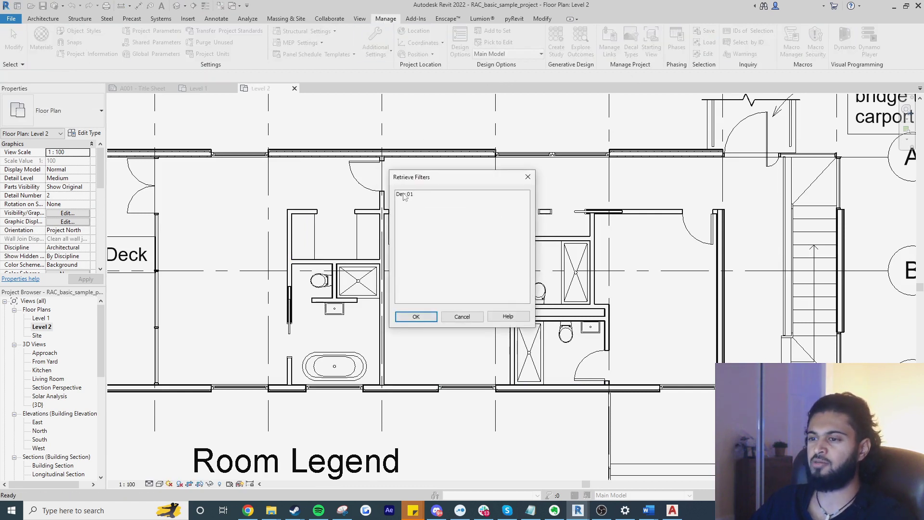
{"action": "left_click", "coordinate": [416, 317]}
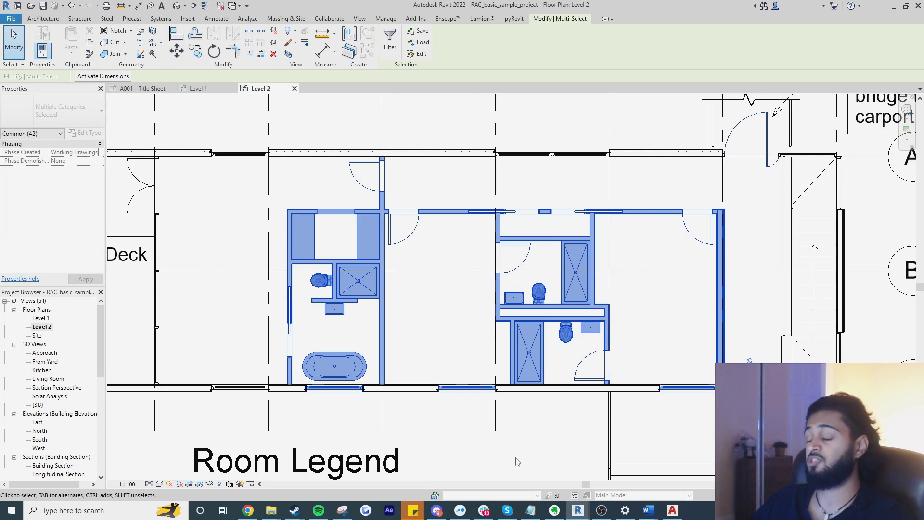
{"action": "key", "text": "Escape"}
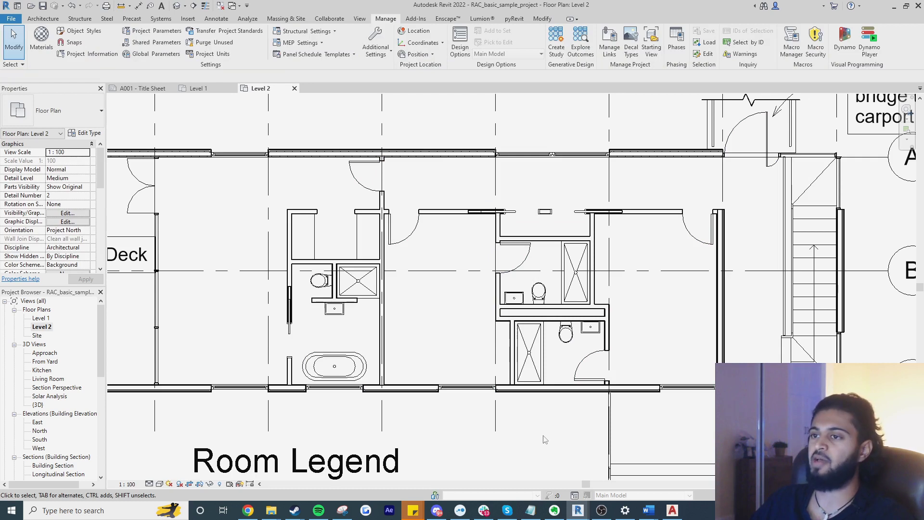
Window-select the whole Level 2 plan and filter out Floors and Grids, leaving 42 elements
{"action": "middle_click_drag", "start_coordinate": [731, 216], "coordinate": [725, 201]}
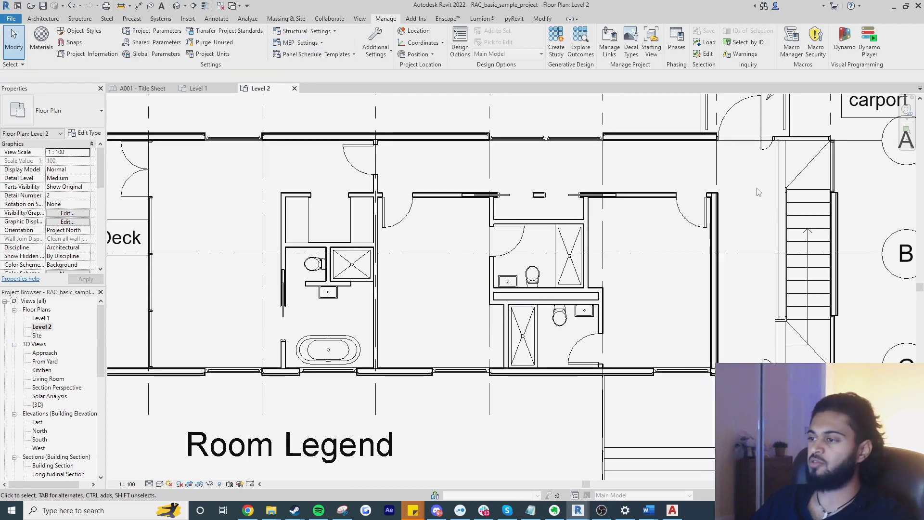
{"action": "left_click_drag", "start_coordinate": [757, 193], "coordinate": [630, 403]}
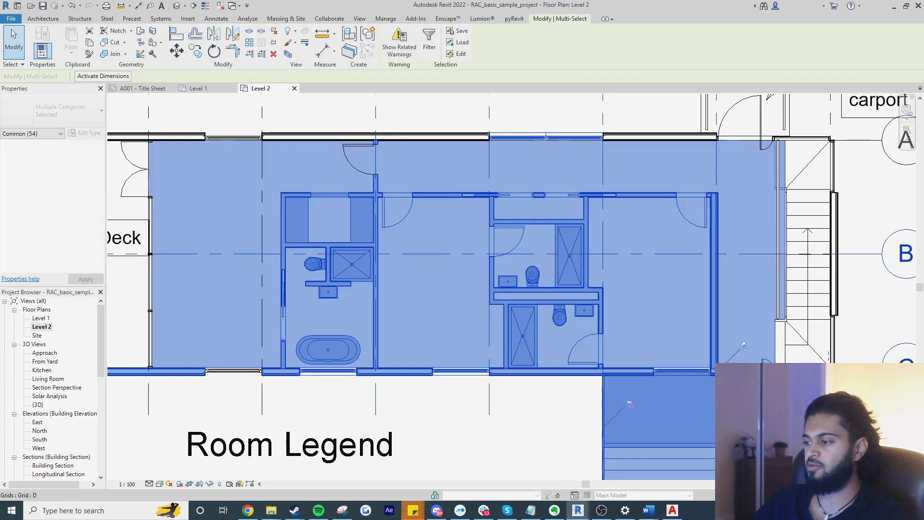
{"action": "left_click", "coordinate": [429, 41]}
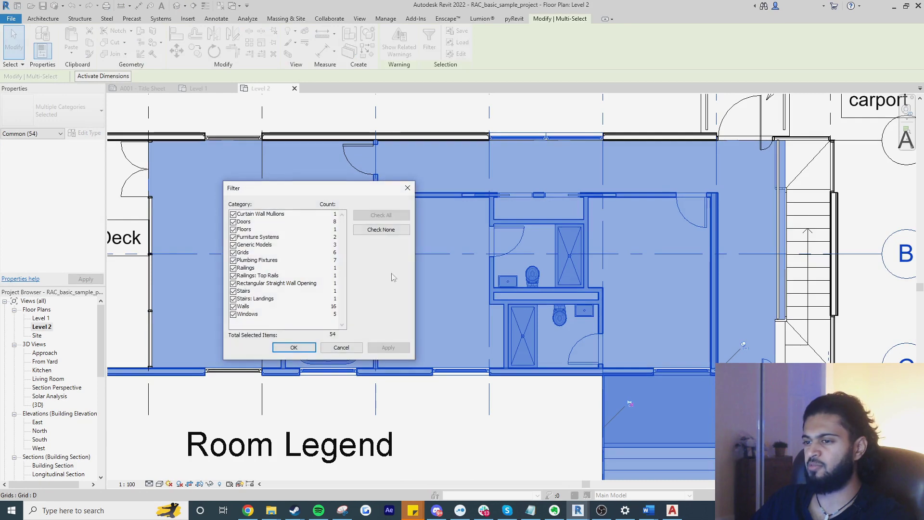
{"action": "left_click", "coordinate": [233, 229]}
{"action": "left_click", "coordinate": [233, 252]}
{"action": "left_click", "coordinate": [295, 347]}
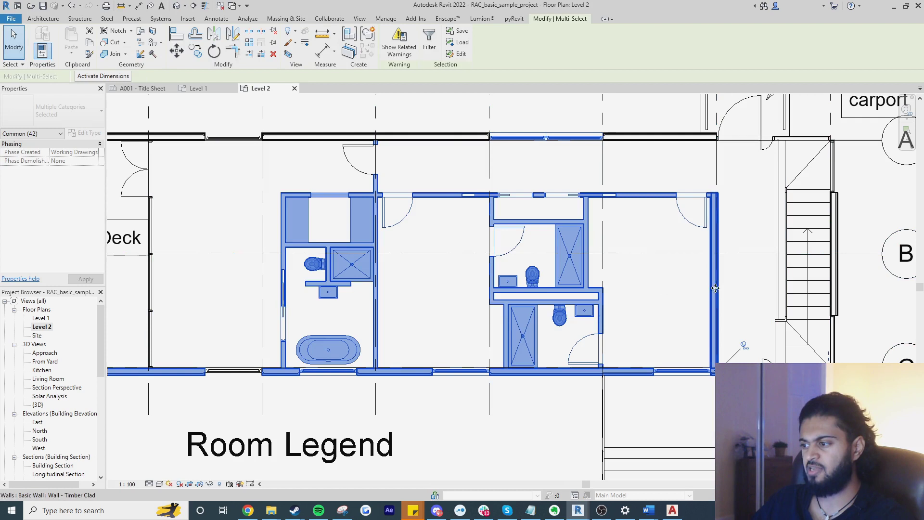
Store the 42-element selection with pyRevit MWrite, clear it, then restore it with Ctrl+Left
{"action": "left_click", "coordinate": [514, 19]}
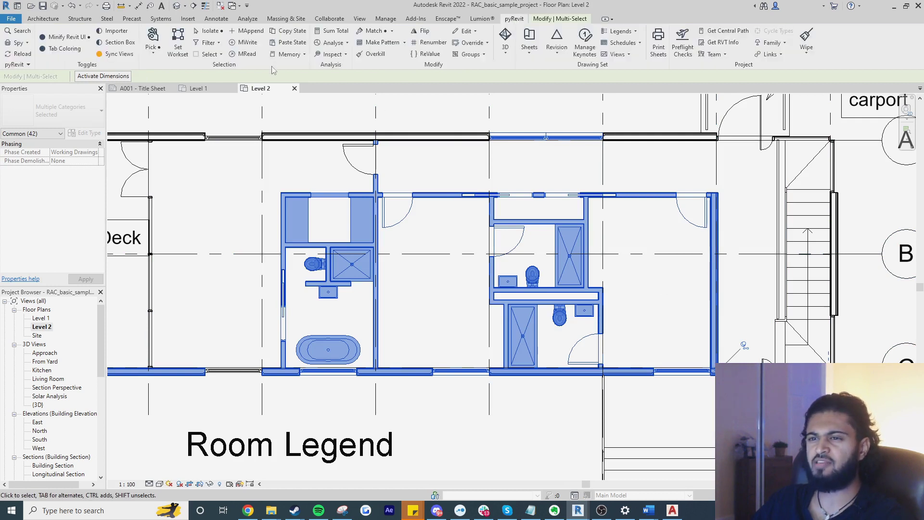
{"action": "left_click", "coordinate": [255, 45]}
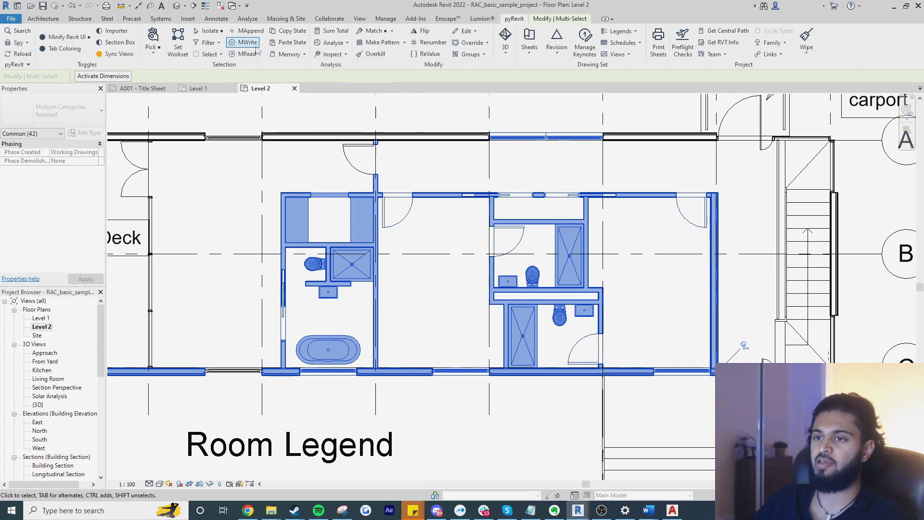
{"action": "key", "text": "Escape"}
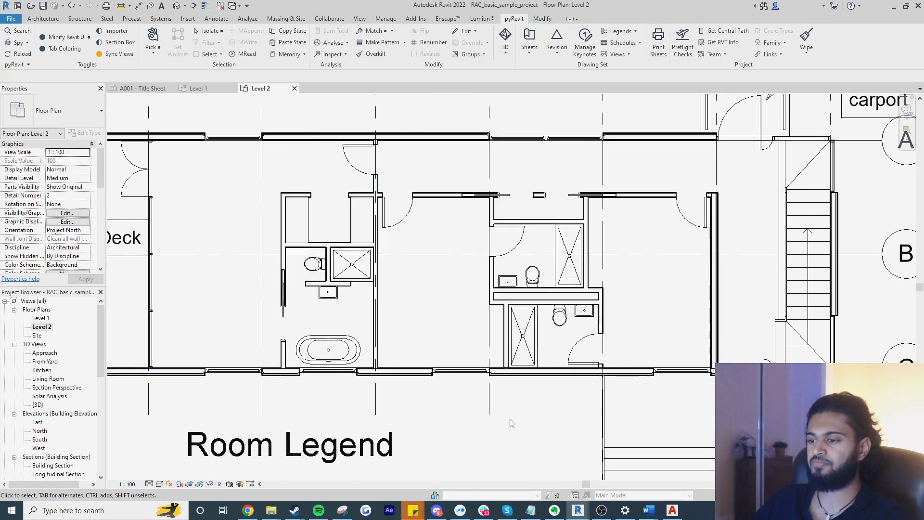
{"action": "scroll", "coordinate": [348, 158], "scroll_direction": "down", "scroll_amount": 3}
{"action": "scroll", "coordinate": [377, 206], "scroll_direction": "up", "scroll_amount": 3}
{"action": "scroll", "coordinate": [376, 206], "scroll_direction": "down", "scroll_amount": 2}
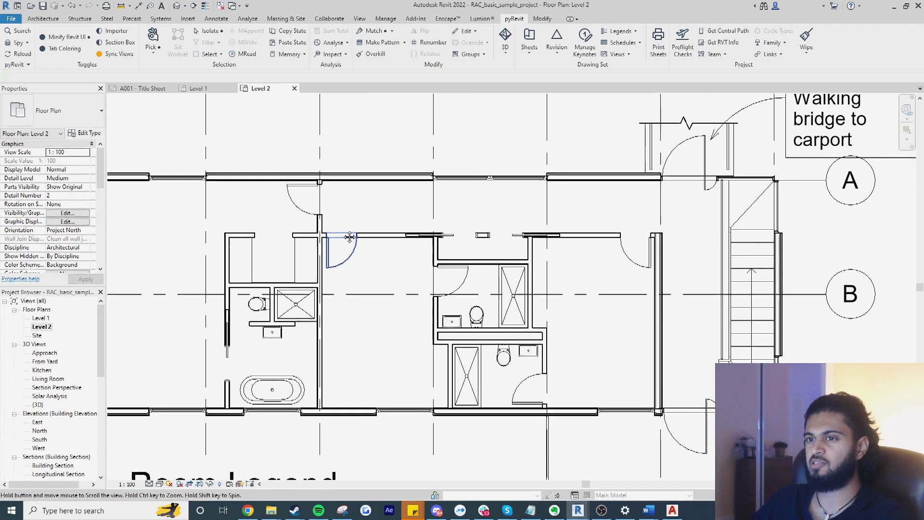
{"action": "key", "text": "ctrl+Left"}
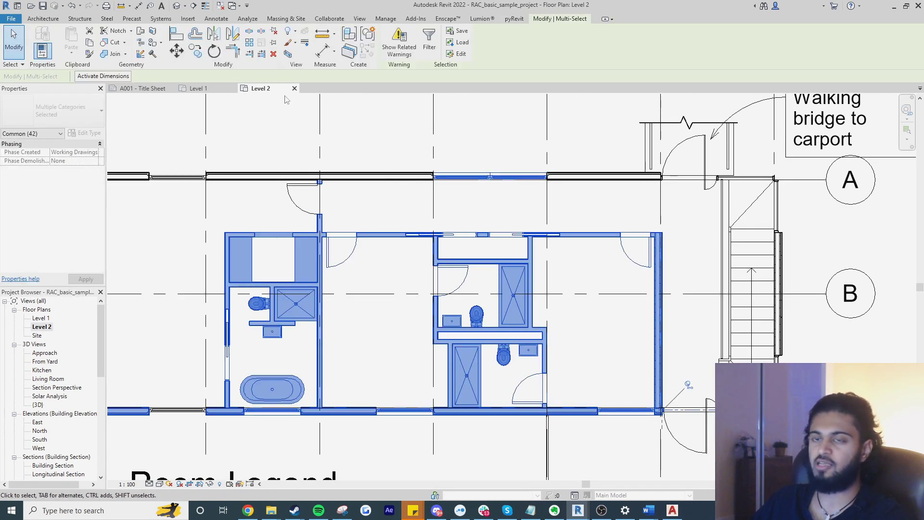
Select only door 206A and the entrance door
{"action": "key", "text": "Escape"}
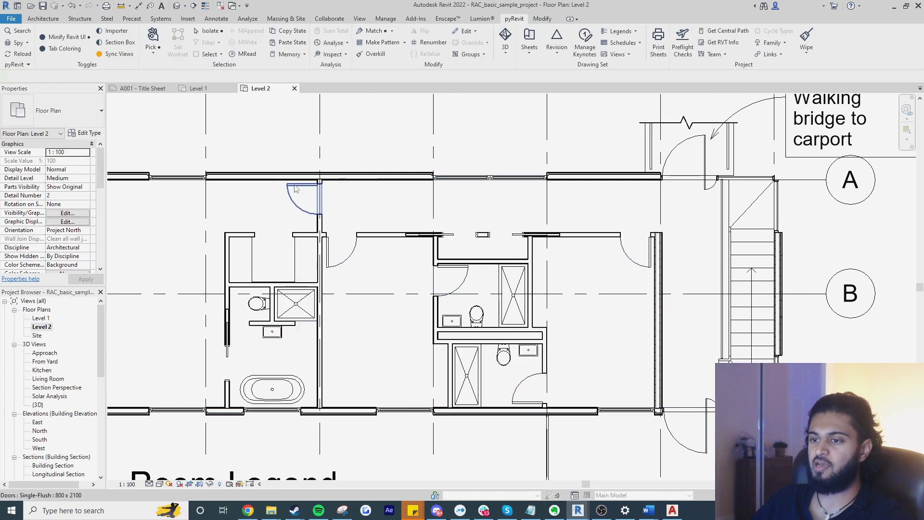
{"action": "left_click", "coordinate": [296, 188]}
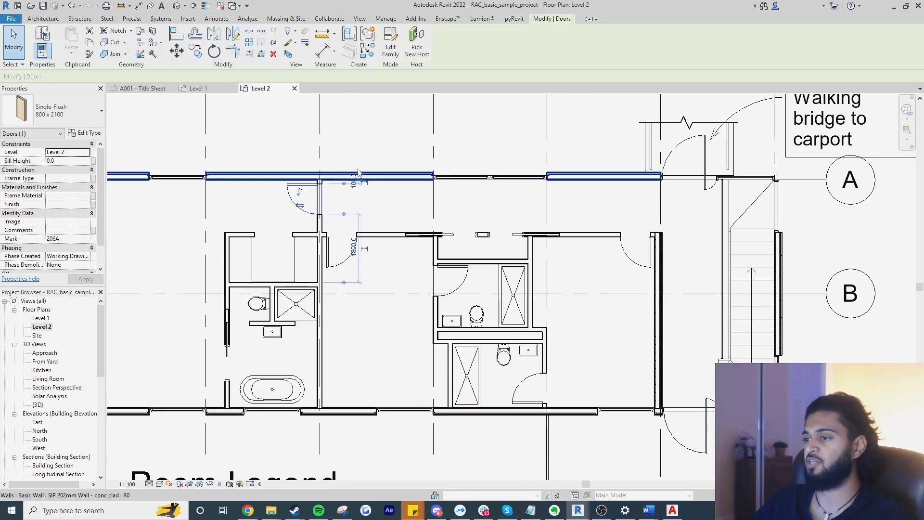
{"action": "left_click", "coordinate": [678, 150], "text": "ctrl"}
Append the two doors to pyRevit memory with MAppend, confirm 44 elements via MRead, then deselect
{"action": "left_click", "coordinate": [513, 19]}
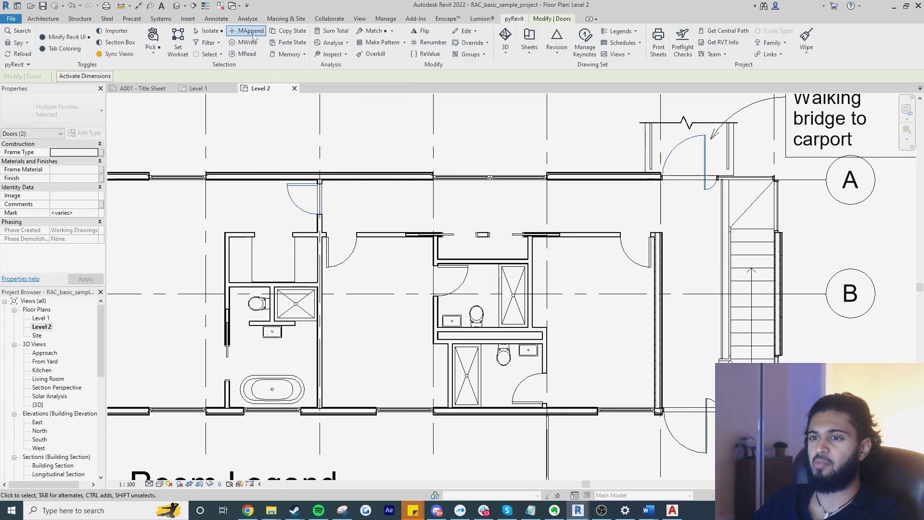
{"action": "left_click", "coordinate": [384, 137]}
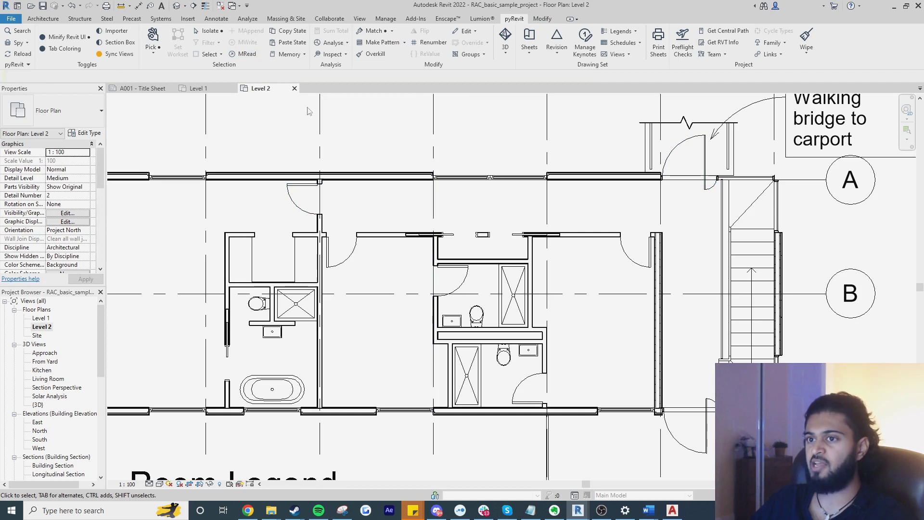
{"action": "left_click", "coordinate": [248, 54]}
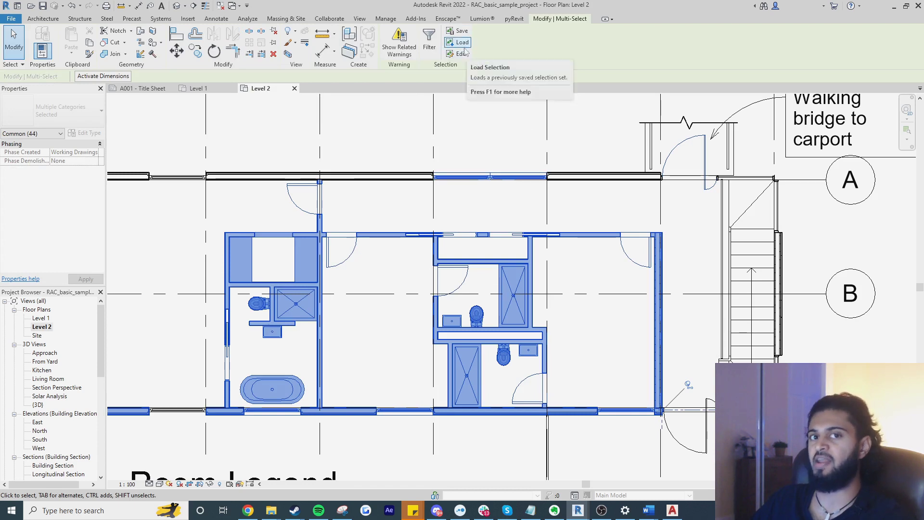
{"action": "left_click", "coordinate": [496, 116]}
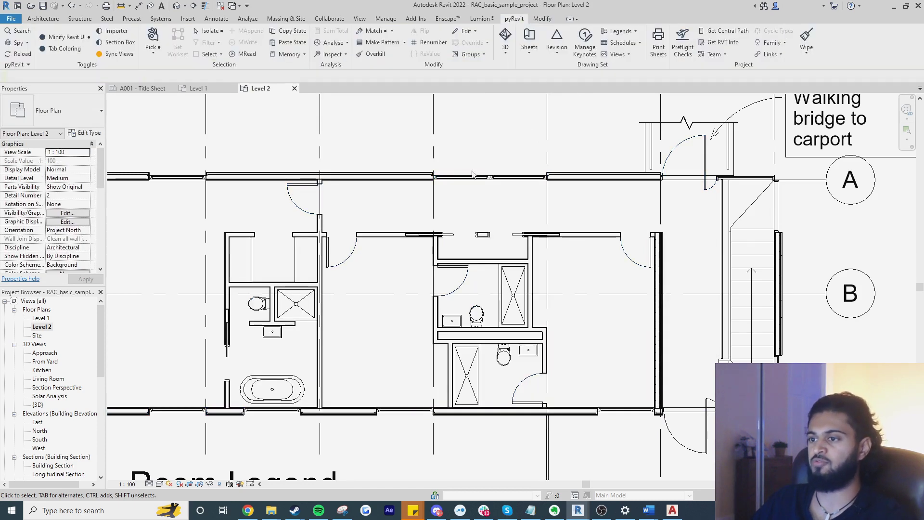
Deduct the bottom exterior wall from pyRevit memory with Memory > MDeduct
{"action": "left_click", "coordinate": [514, 419]}
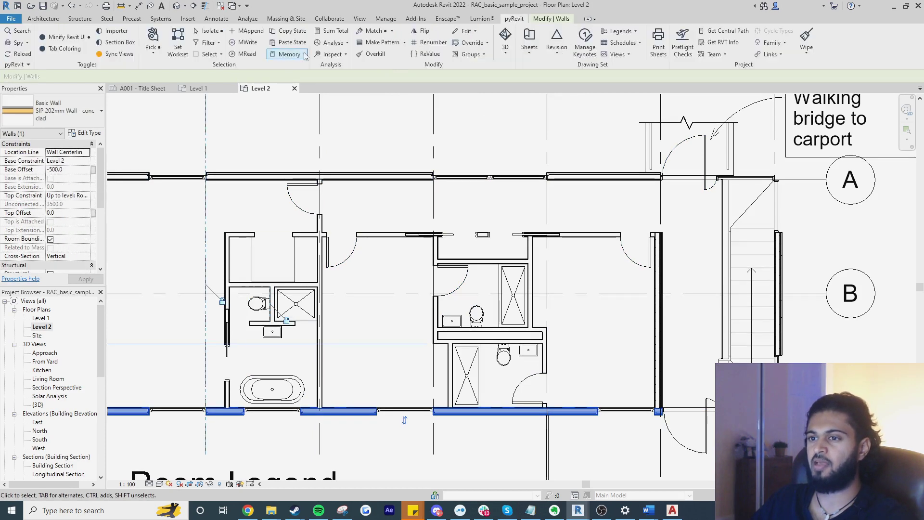
{"action": "left_click", "coordinate": [305, 55]}
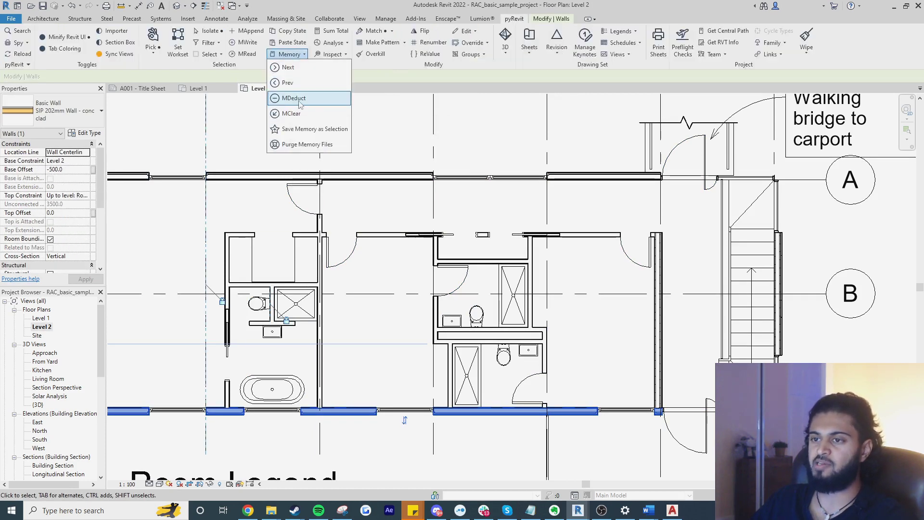
{"action": "left_click", "coordinate": [295, 98]}
Recall memory to confirm 43 elements, then use Save Memory as Selection
{"action": "left_click", "coordinate": [246, 53]}
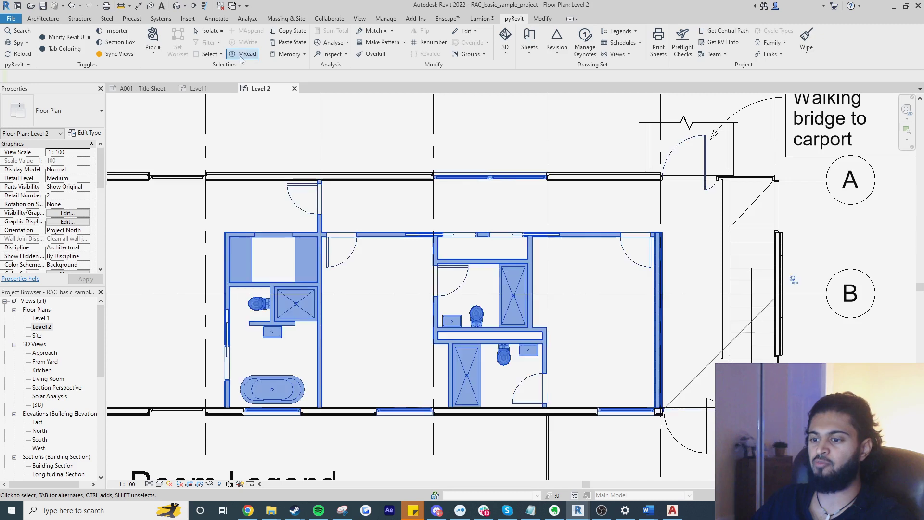
{"action": "left_click", "coordinate": [488, 141]}
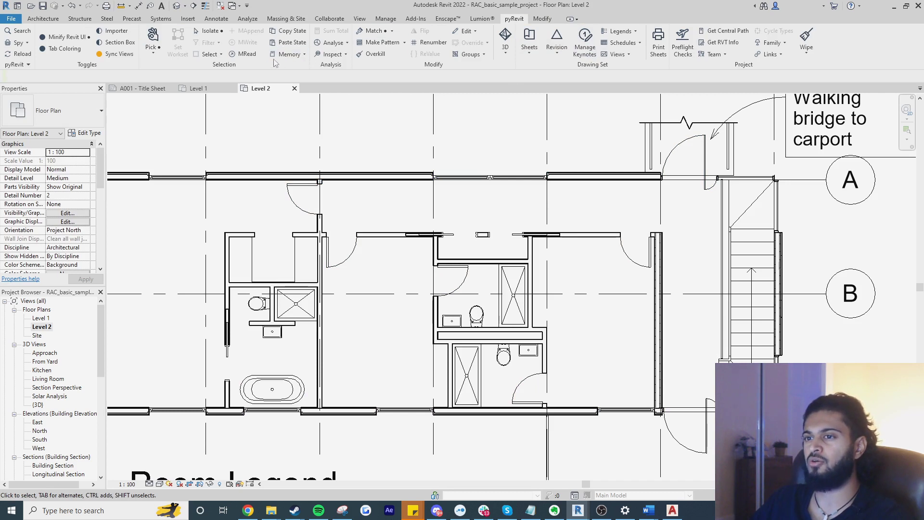
{"action": "left_click", "coordinate": [305, 55]}
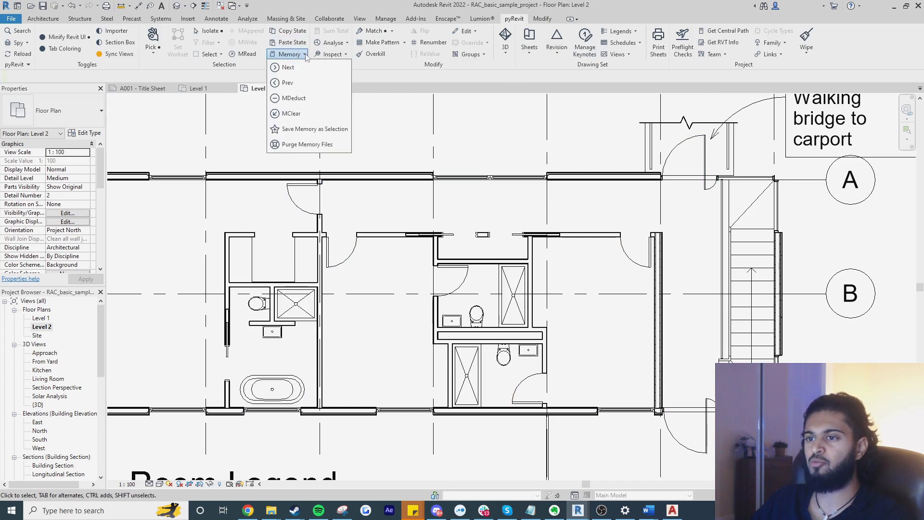
{"action": "left_click", "coordinate": [329, 130]}
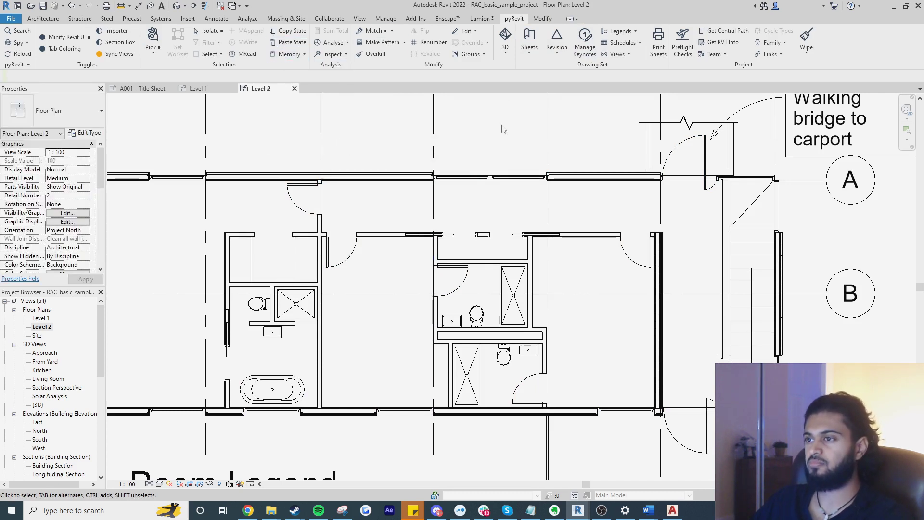
Check SavedSelection_Sample House in Manage > Selection > Edit, then window-select 81 plan elements
{"action": "left_click", "coordinate": [376, 22]}
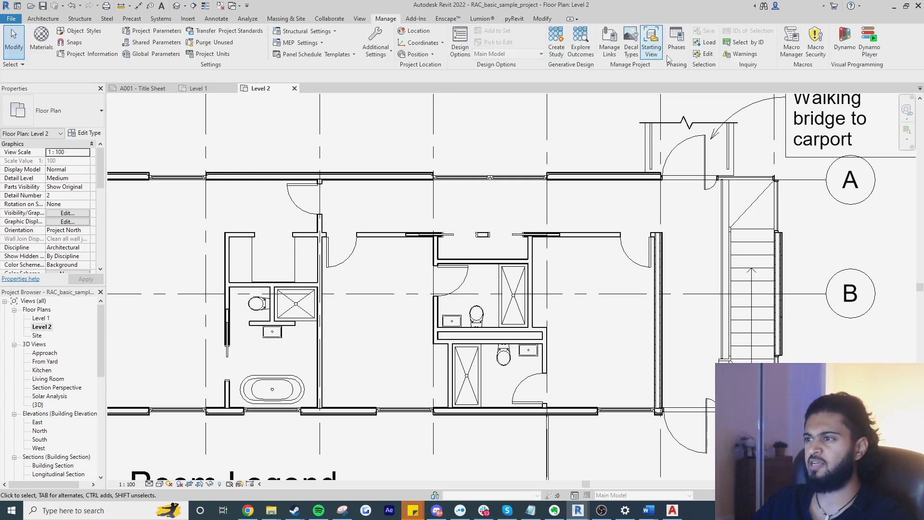
{"action": "left_click", "coordinate": [708, 54]}
{"action": "left_click", "coordinate": [448, 233]}
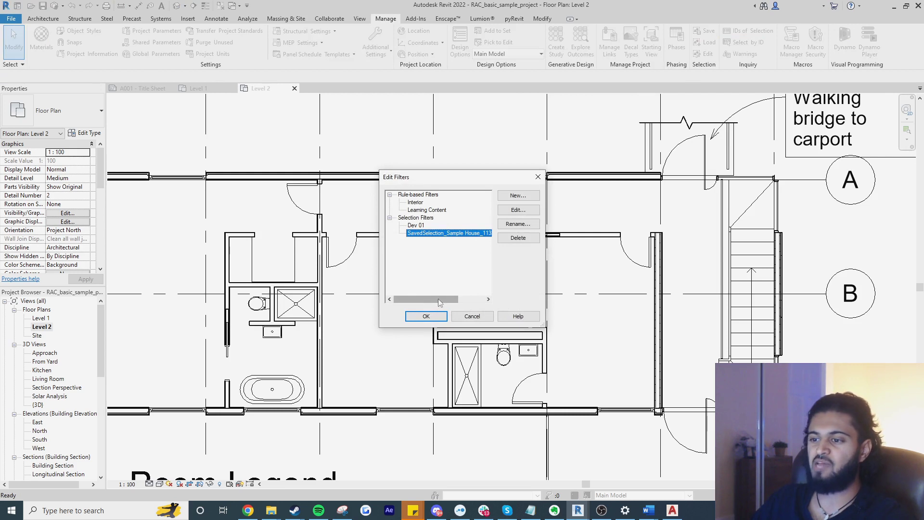
{"action": "left_click_drag", "start_coordinate": [439, 302], "coordinate": [476, 305]}
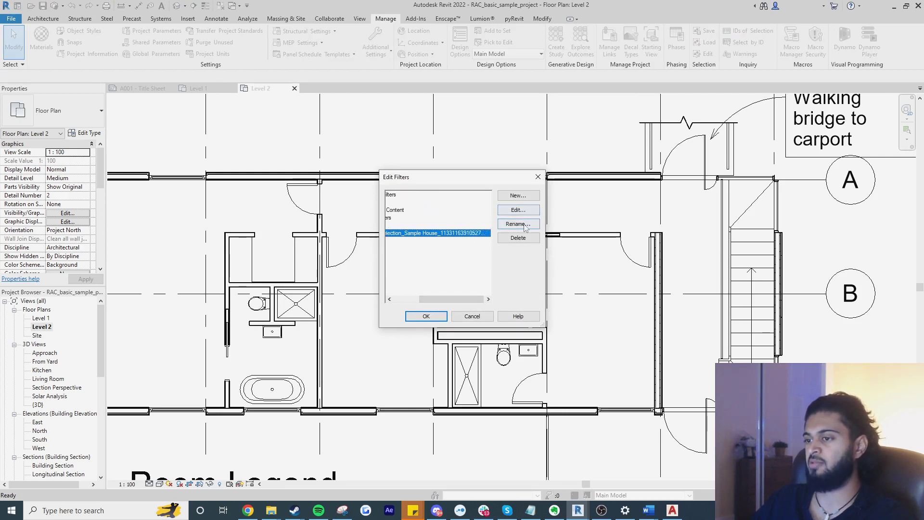
{"action": "left_click", "coordinate": [472, 316]}
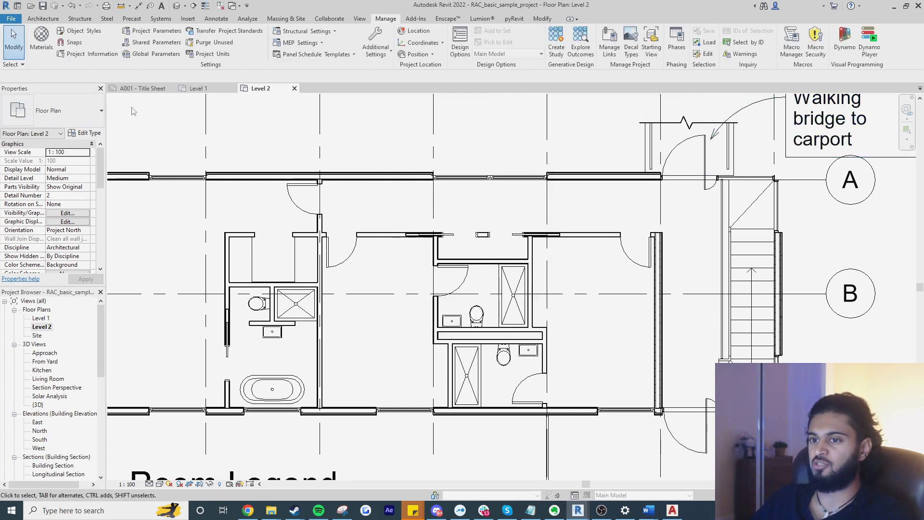
{"action": "left_click_drag", "start_coordinate": [131, 106], "coordinate": [620, 436]}
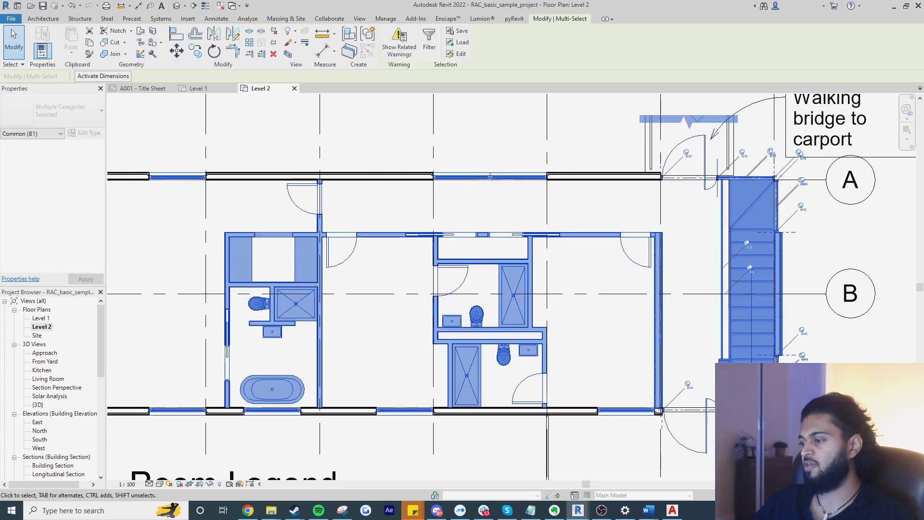
Try the FI category filter with only Doors checked, cancel it, and clear the selection
{"action": "key", "text": "f"}
{"action": "key", "text": "i"}
{"action": "left_click", "coordinate": [381, 230]}
{"action": "left_click", "coordinate": [234, 252]}
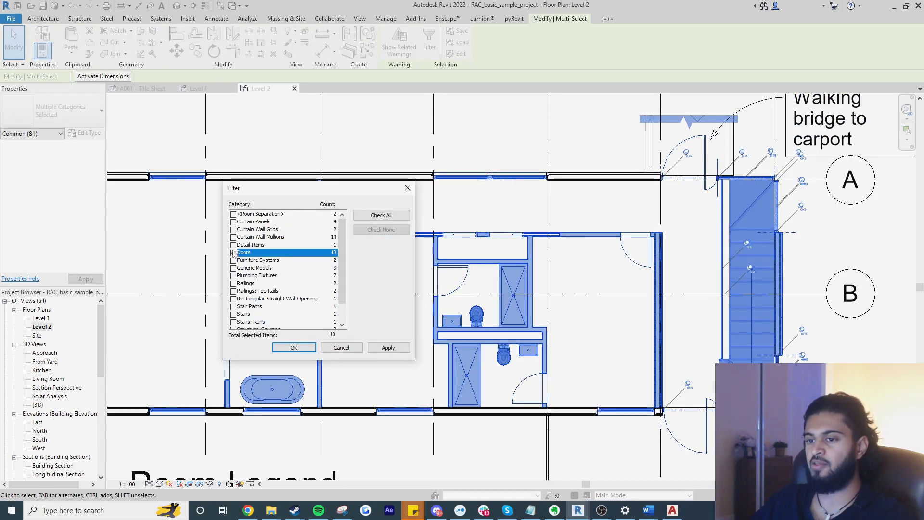
{"action": "left_click", "coordinate": [407, 192]}
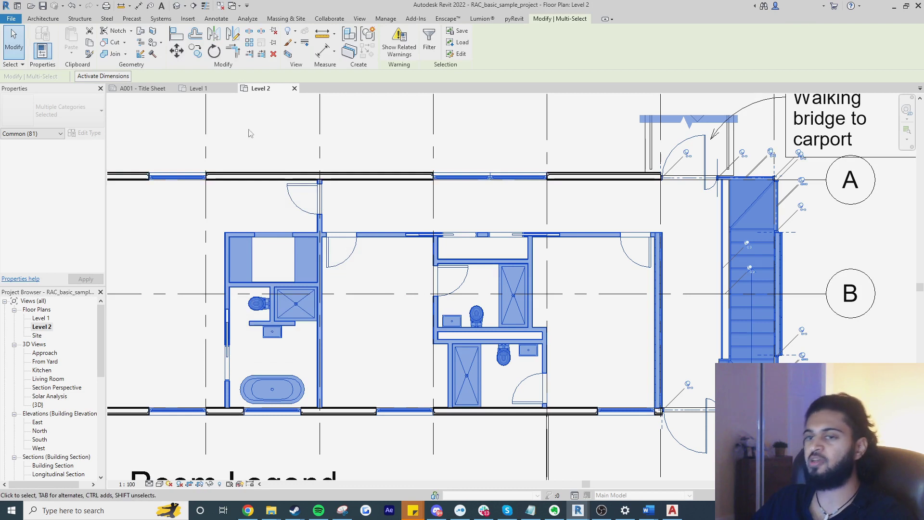
{"action": "left_click", "coordinate": [189, 114]}
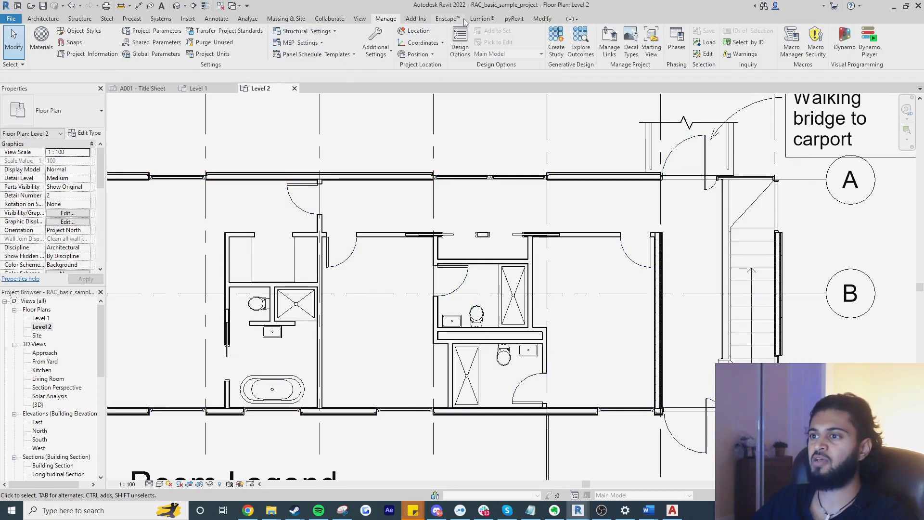
Use pyRevit Pick Model Elements limited to Doors and window-select the plan, getting 10 doors
{"action": "left_click", "coordinate": [514, 19]}
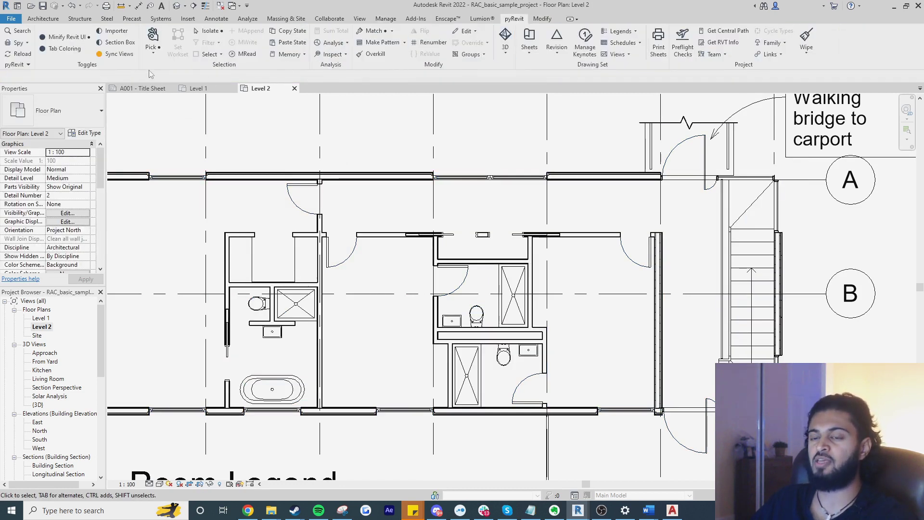
{"action": "left_click", "coordinate": [155, 53]}
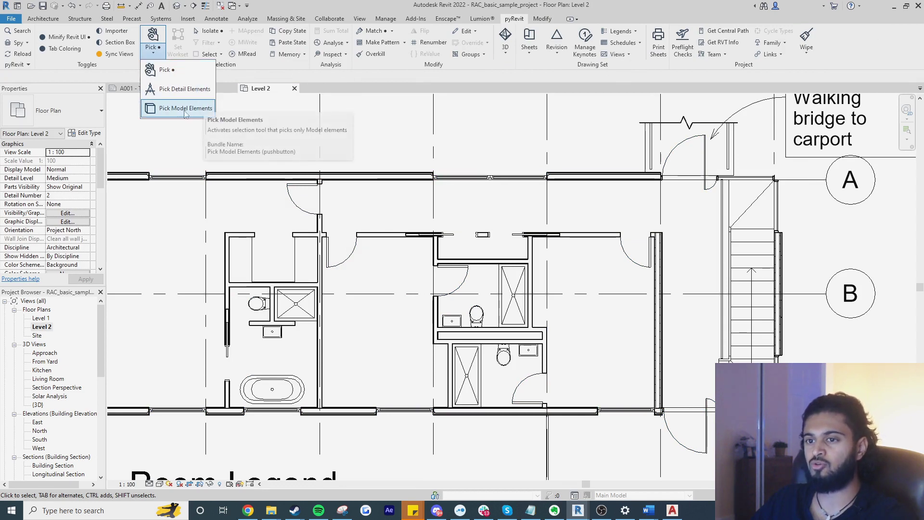
{"action": "left_click", "coordinate": [191, 70]}
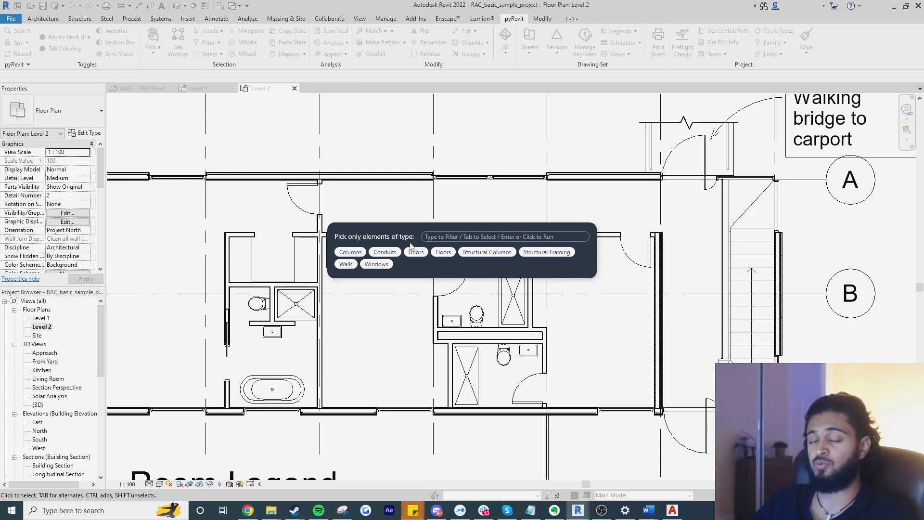
{"action": "left_click", "coordinate": [416, 252]}
{"action": "left_click_drag", "start_coordinate": [159, 102], "coordinate": [722, 472]}
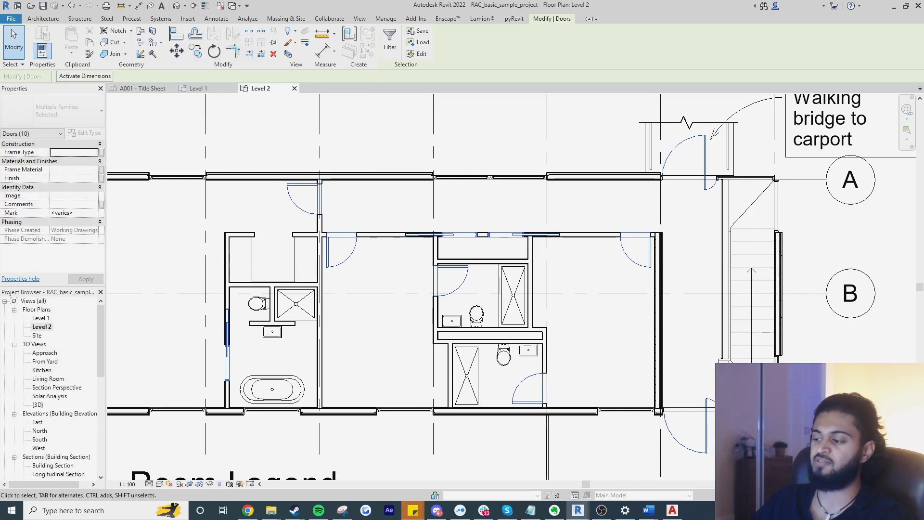
Clear the 10-door selection with Esc
{"action": "key", "text": "Escape"}
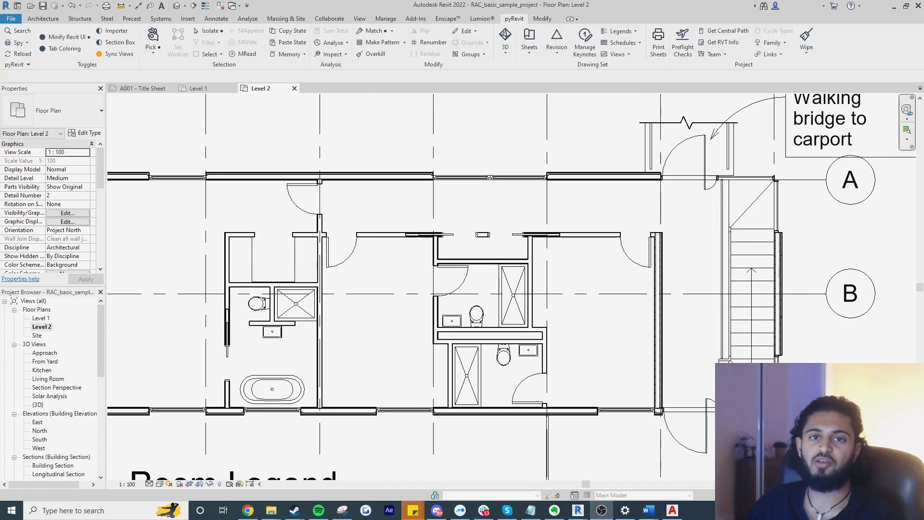